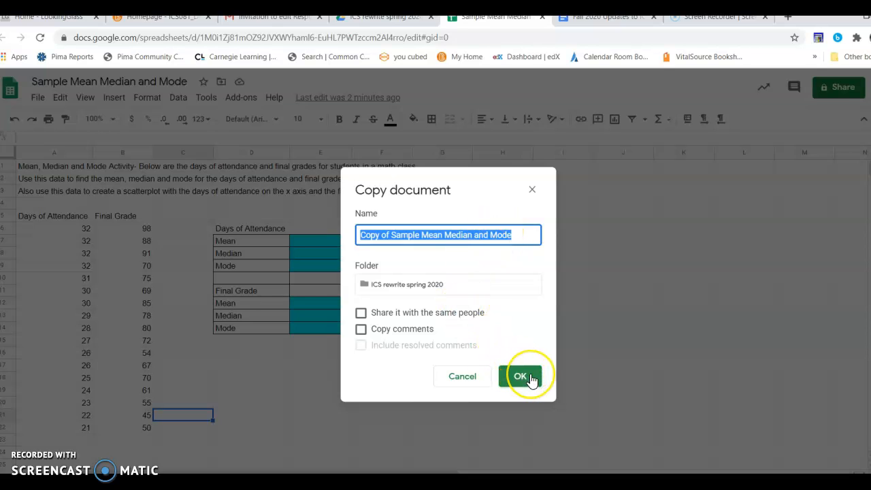
- Create a copy of the spreadsheet named "Copy of Sample Mean Median and Mode" in the "ICS rewrite spring 2020" folder
click(531, 378)
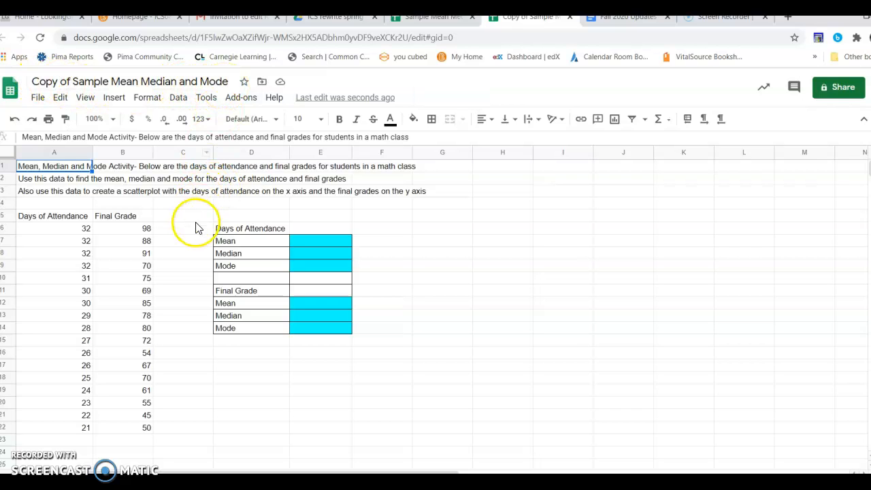
click(397, 243)
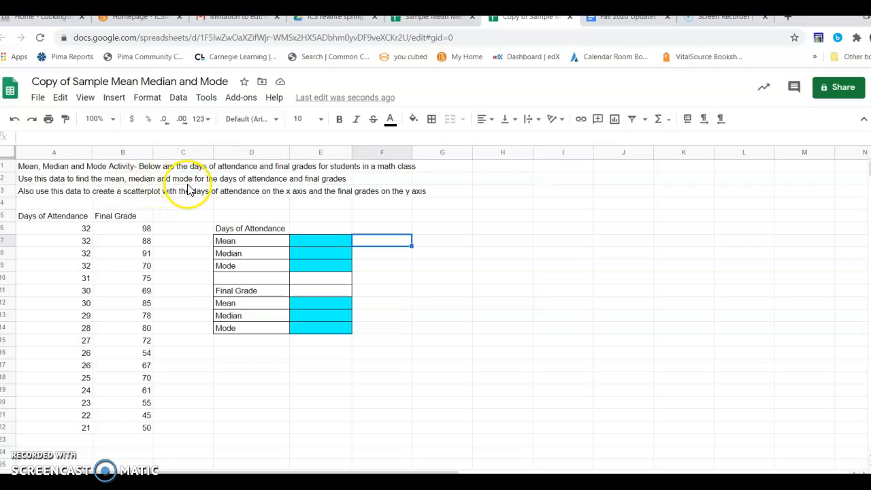
- Calculate the mean Days of Attendance in cell E7 with the AVERAGE function over A6:A22
click(312, 241)
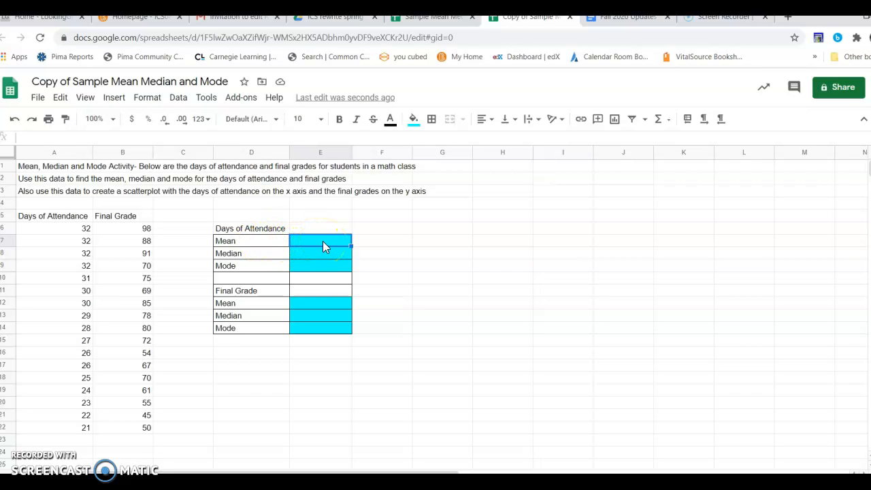
click(114, 99)
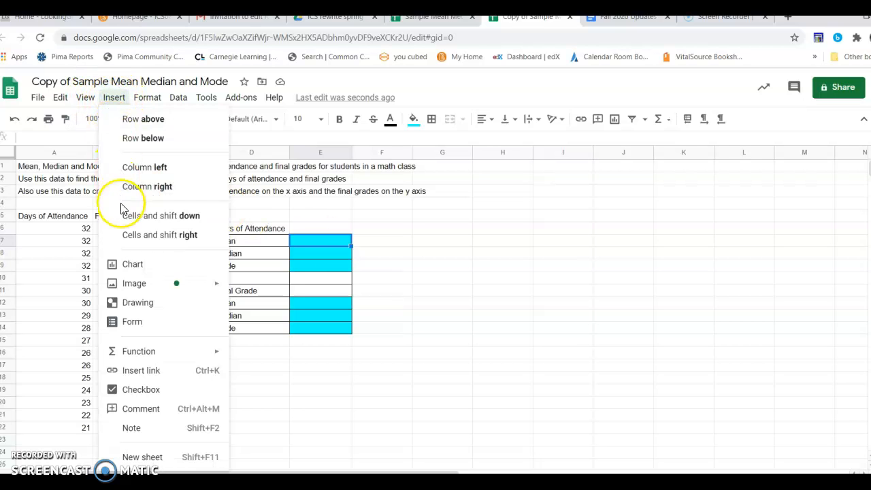
mouse_move(146, 349)
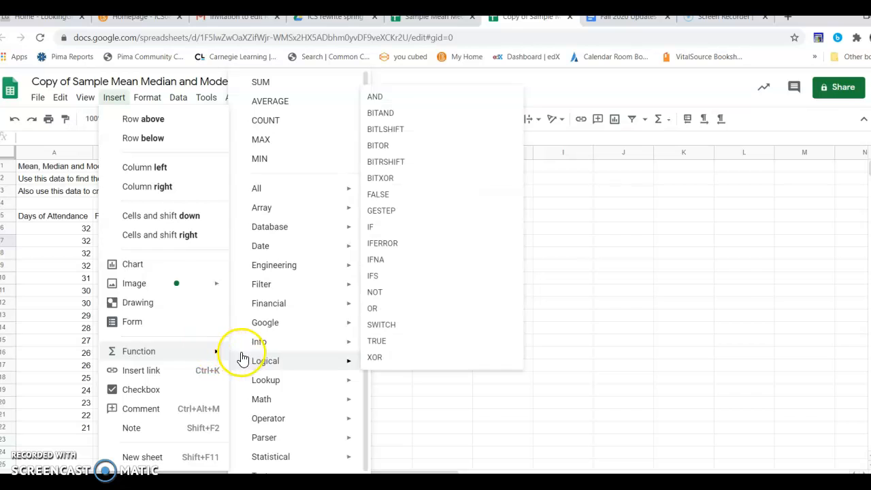
mouse_move(306, 462)
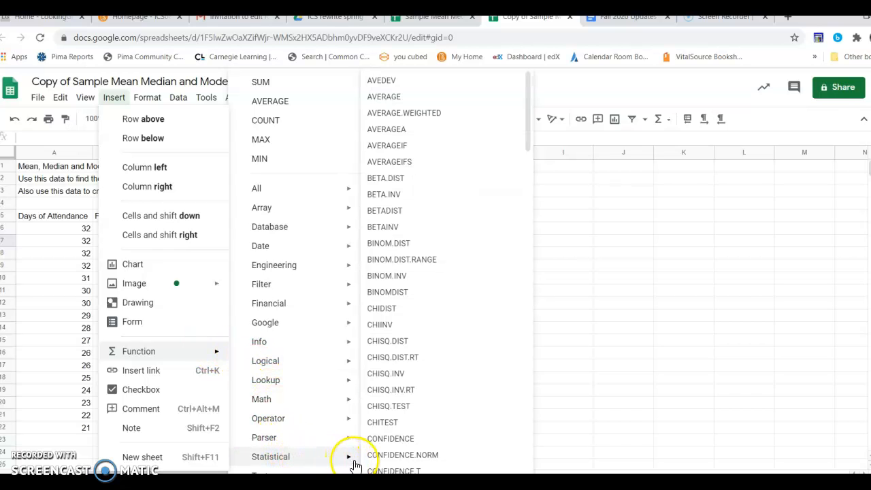
click(400, 100)
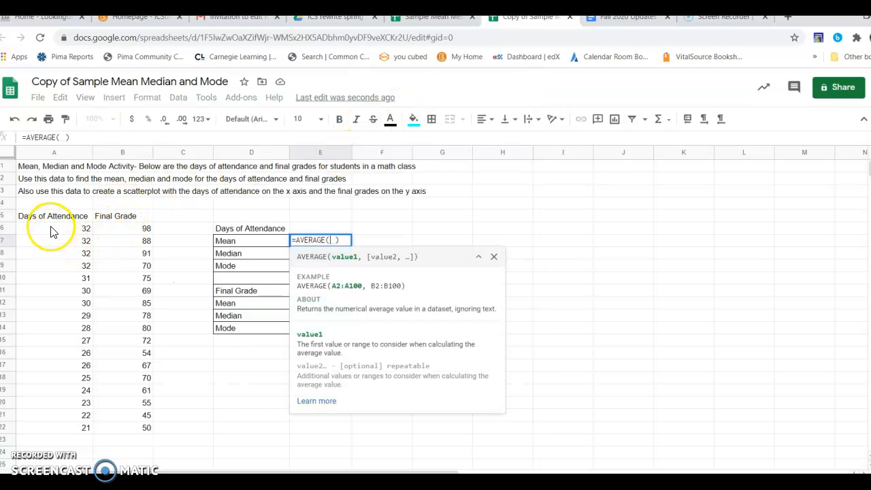
drag(74, 231, 79, 430)
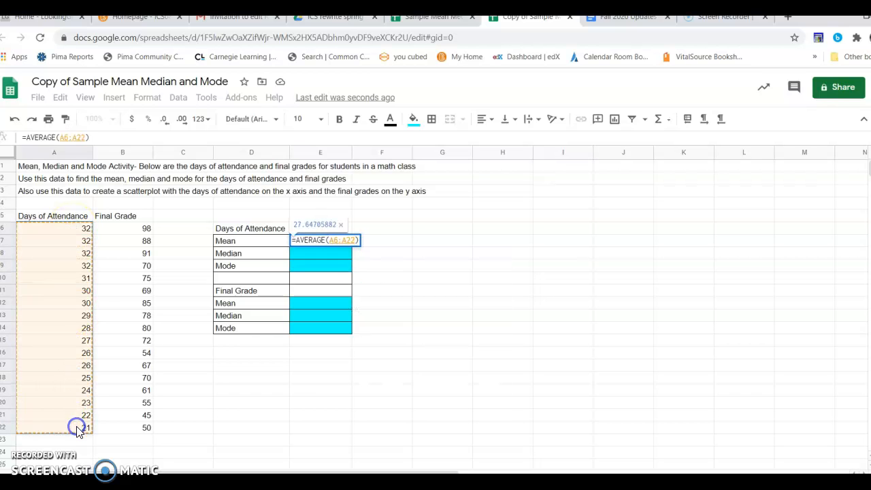
key(Return)
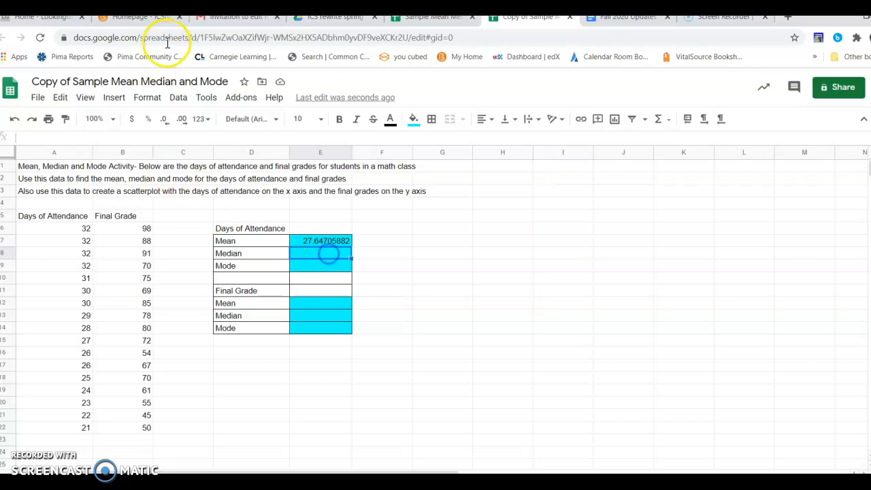
- Calculate the median Days of Attendance in cell E8 with the MEDIAN function over A6:A22
click(114, 98)
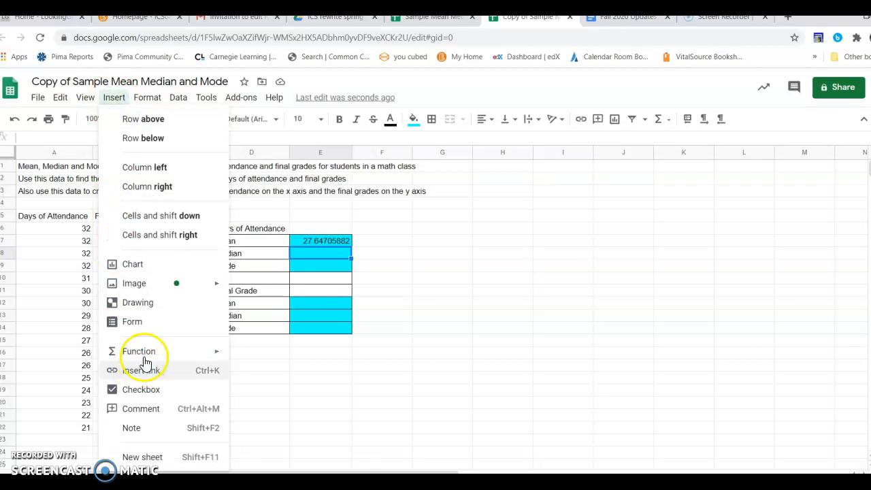
mouse_move(191, 353)
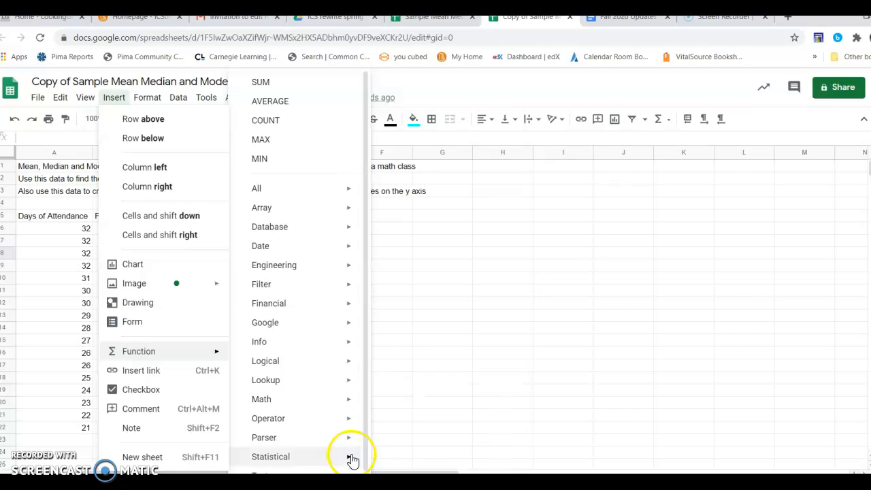
mouse_move(351, 460)
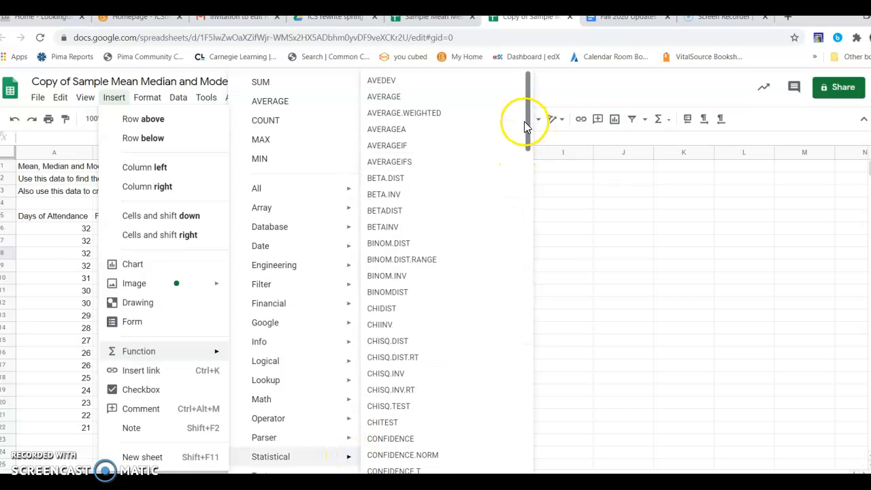
drag(526, 125, 526, 308)
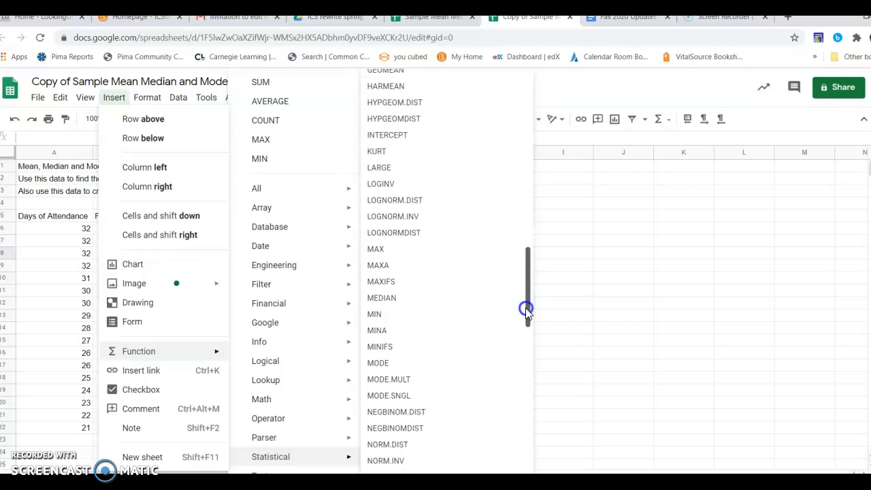
click(390, 299)
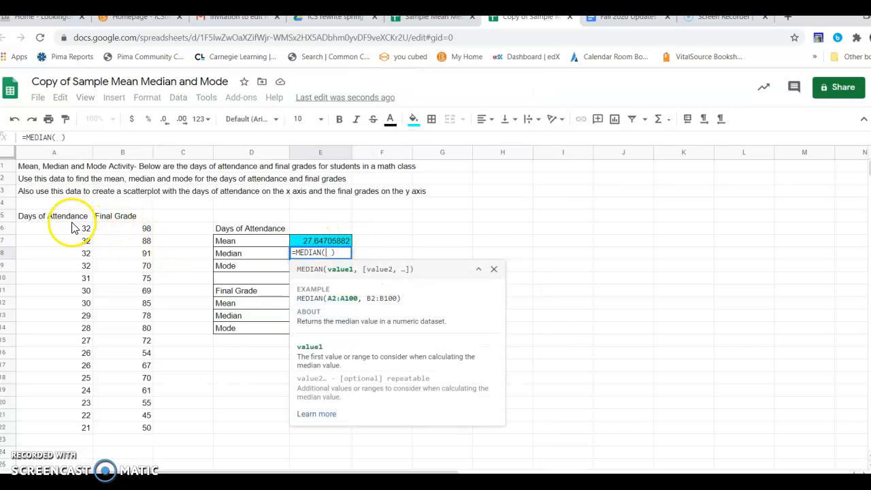
drag(64, 228, 77, 430)
key(Return)
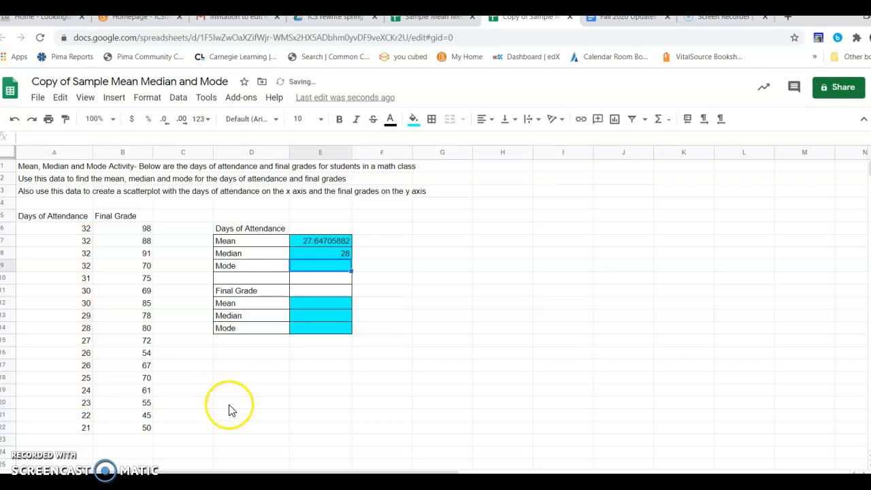
- Calculate the mode of Days of Attendance in cell E9 with the MODE function over A6:A22
click(309, 265)
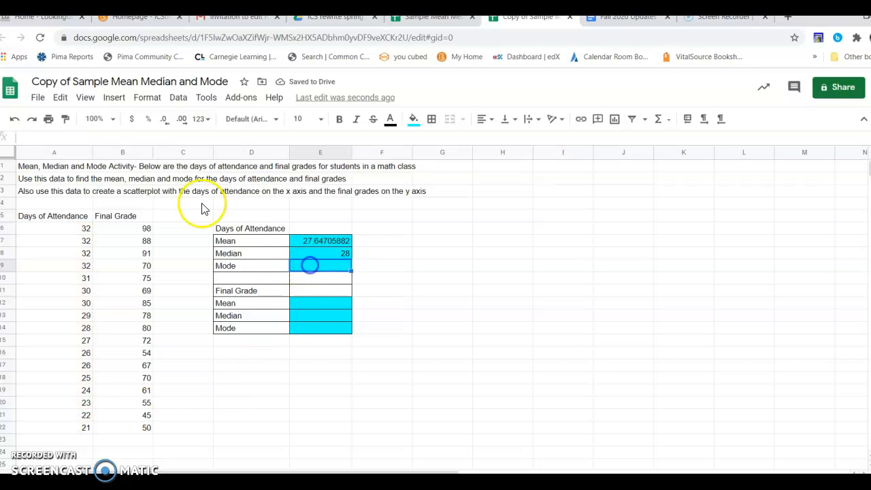
click(113, 101)
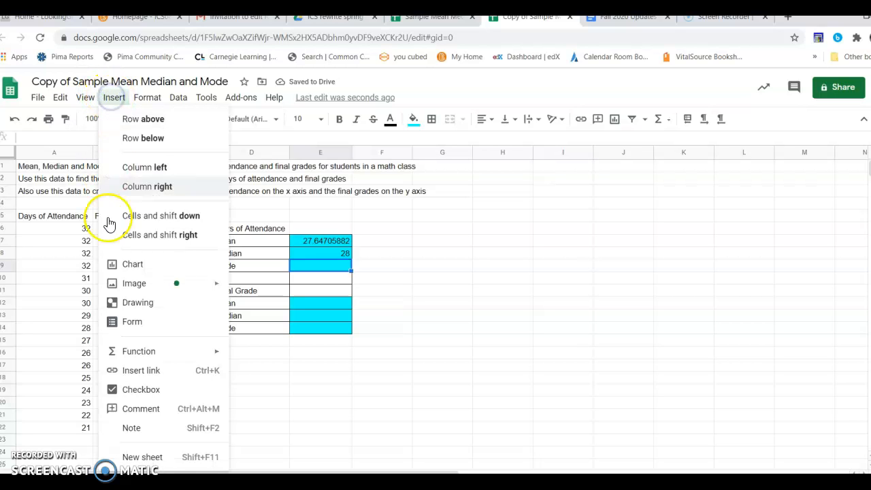
mouse_move(180, 351)
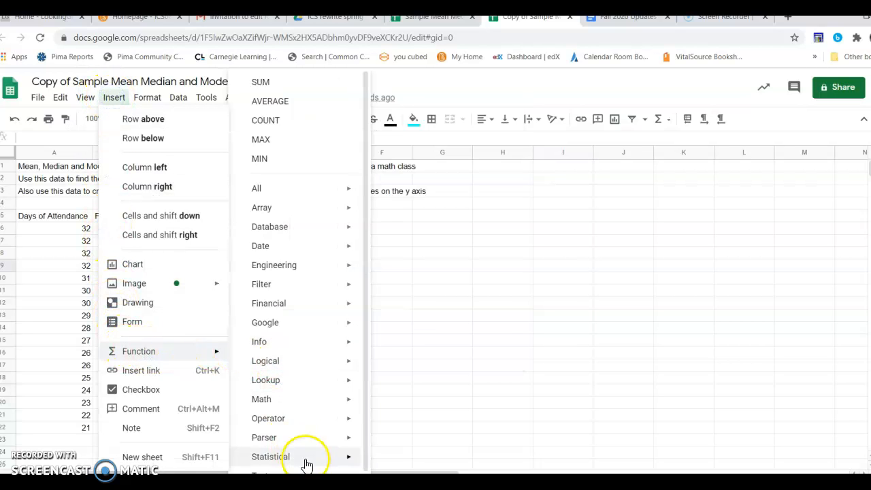
click(349, 461)
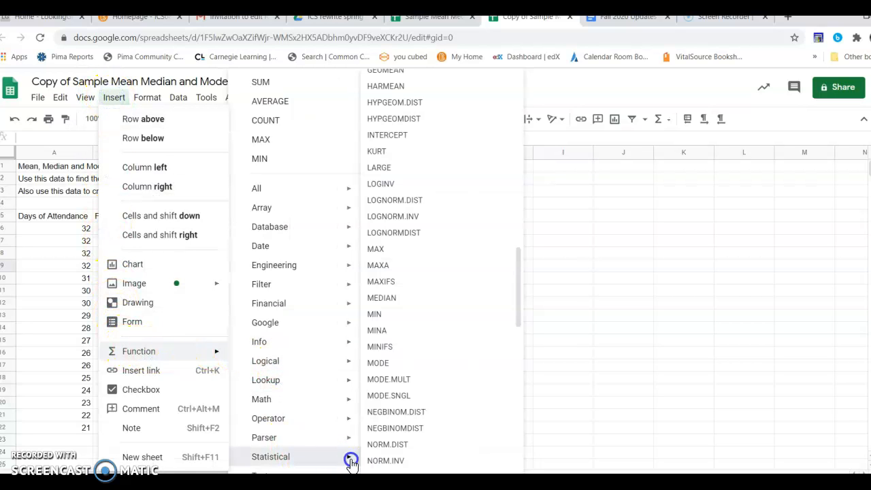
click(390, 370)
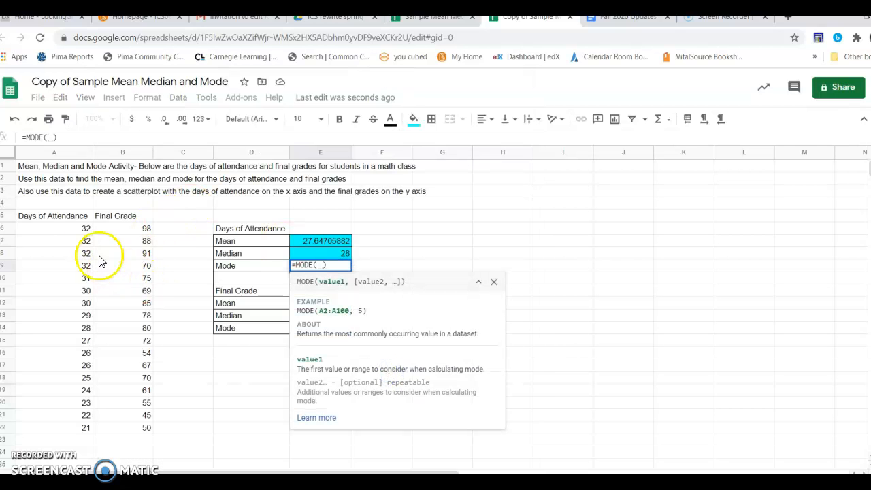
drag(69, 228, 68, 429)
key(Return)
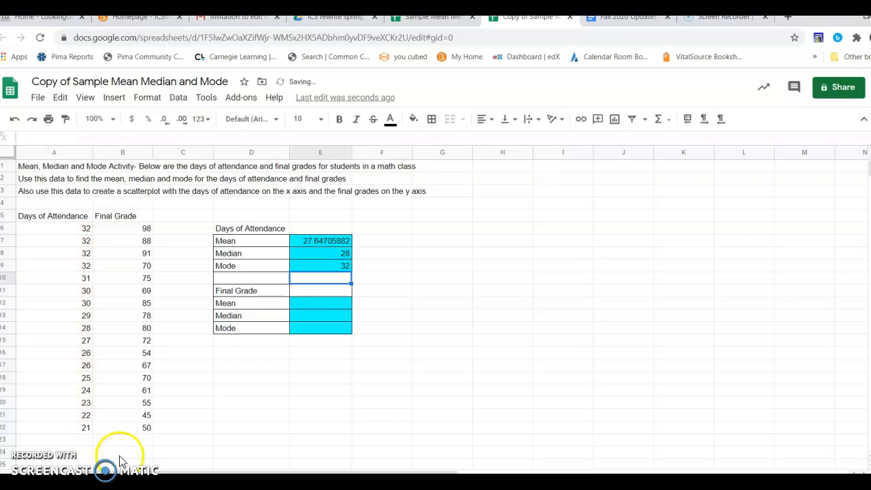
- Calculate the mean Final Grade in cell E12 with the AVERAGE function over B6:B22
click(325, 305)
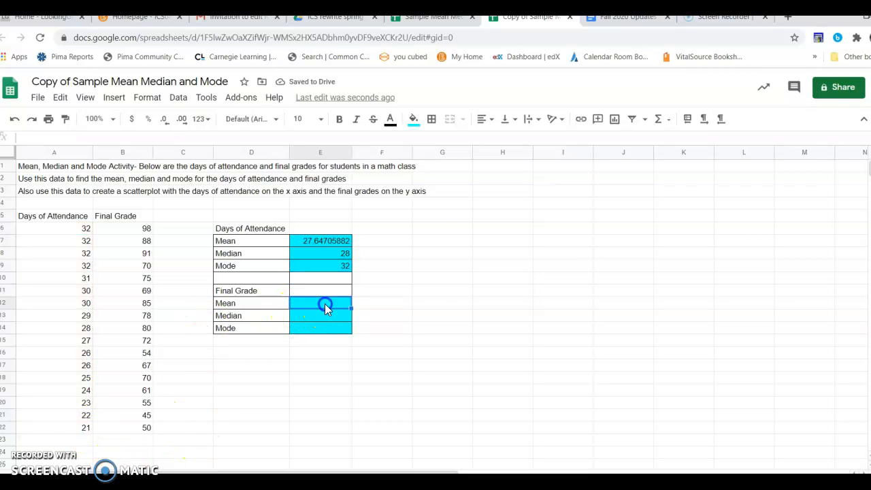
click(116, 99)
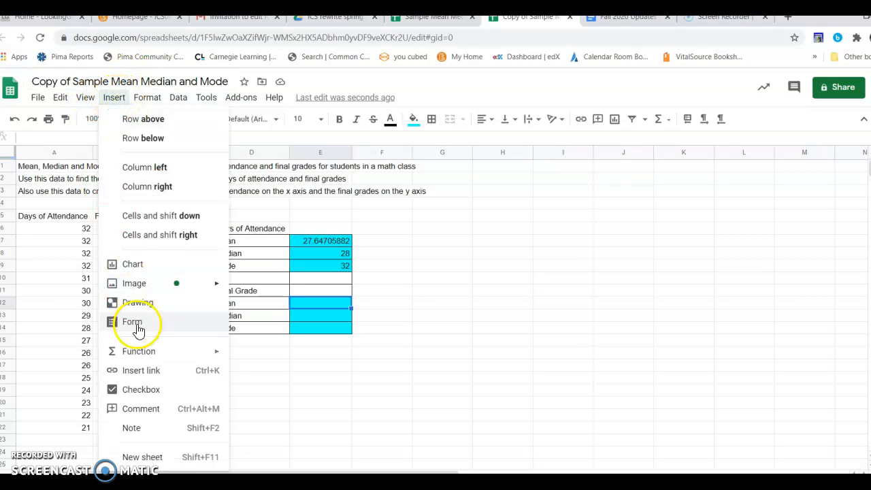
mouse_move(159, 354)
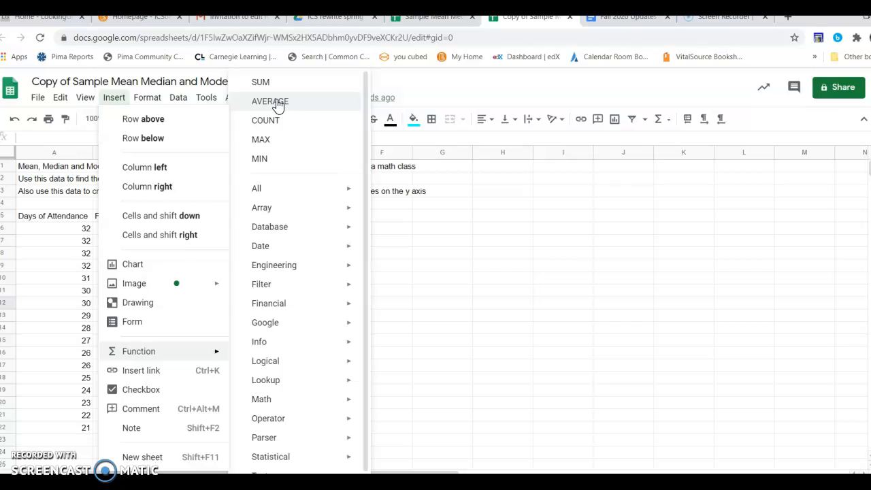
click(270, 100)
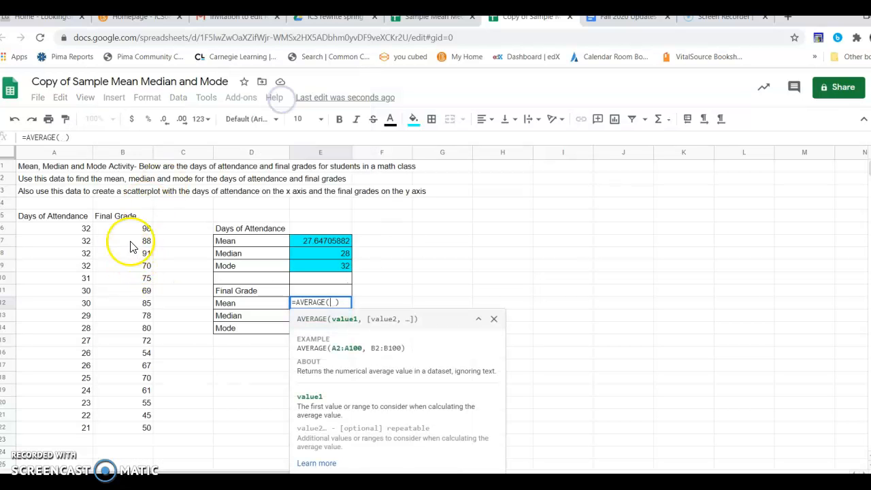
drag(142, 229, 148, 427)
key(Return)
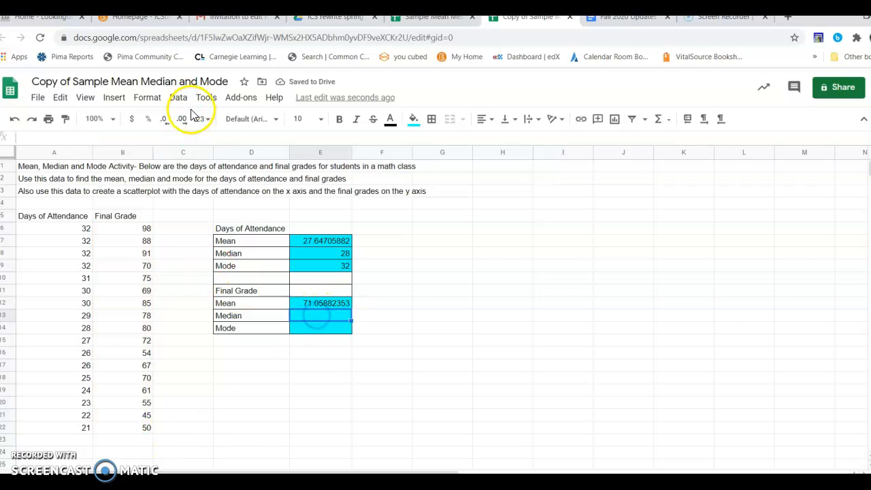
- Calculate the median Final Grade in cell E13 with the MEDIAN function over B6:B22
click(114, 97)
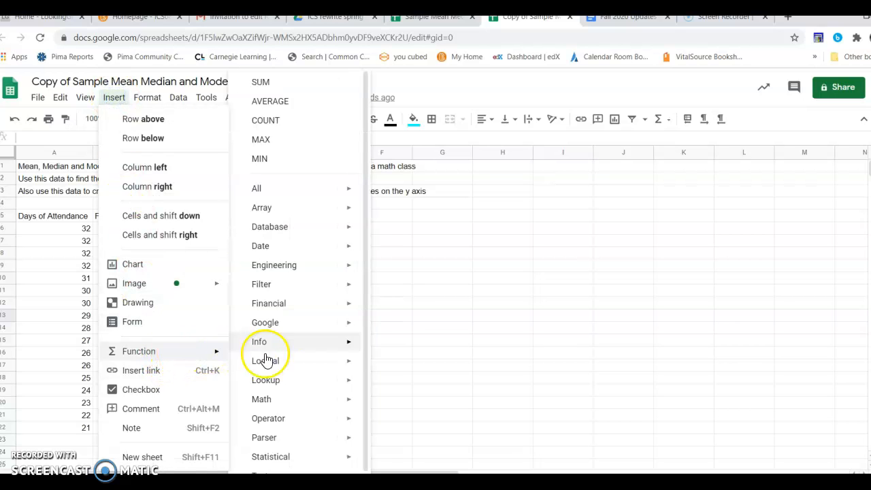
mouse_move(350, 400)
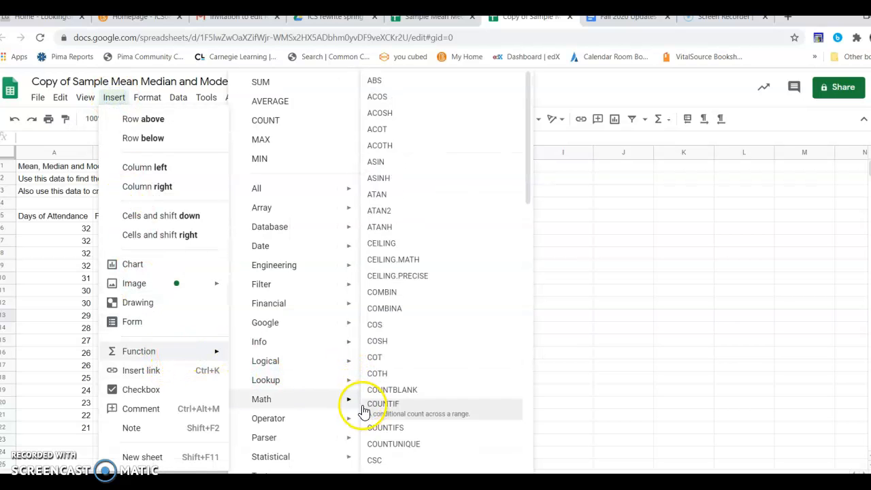
mouse_move(345, 457)
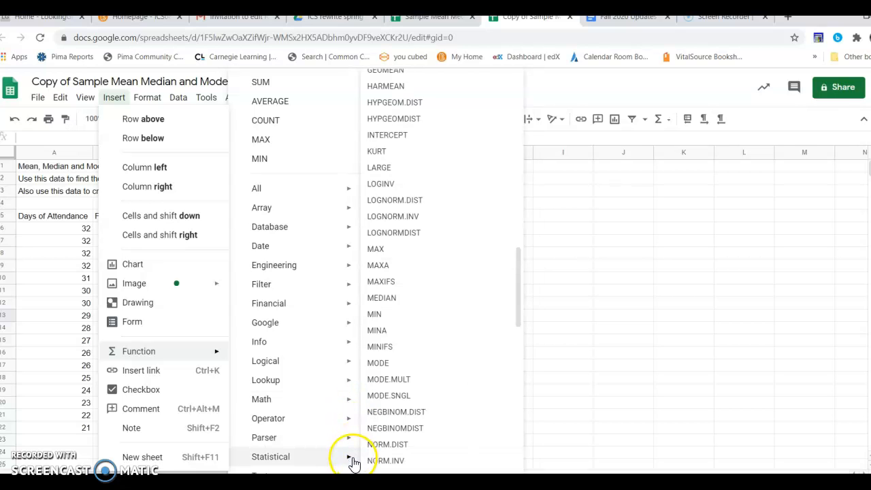
click(391, 299)
drag(138, 227, 141, 427)
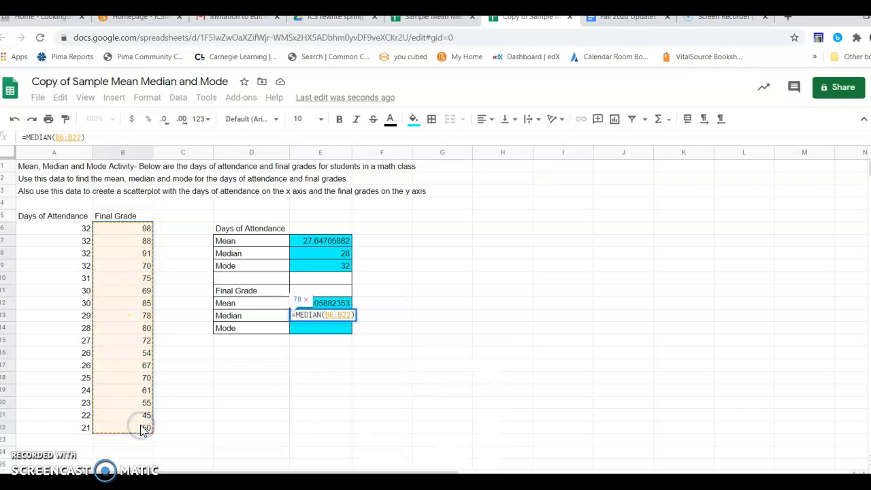
key(Return)
- Calculate the mode of Final Grade in cell E14 with the MODE function over B6:B22
click(322, 328)
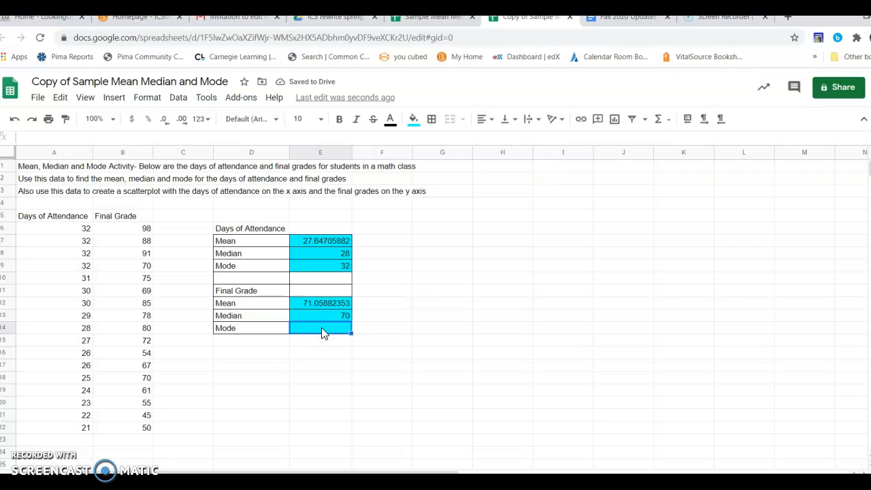
click(123, 101)
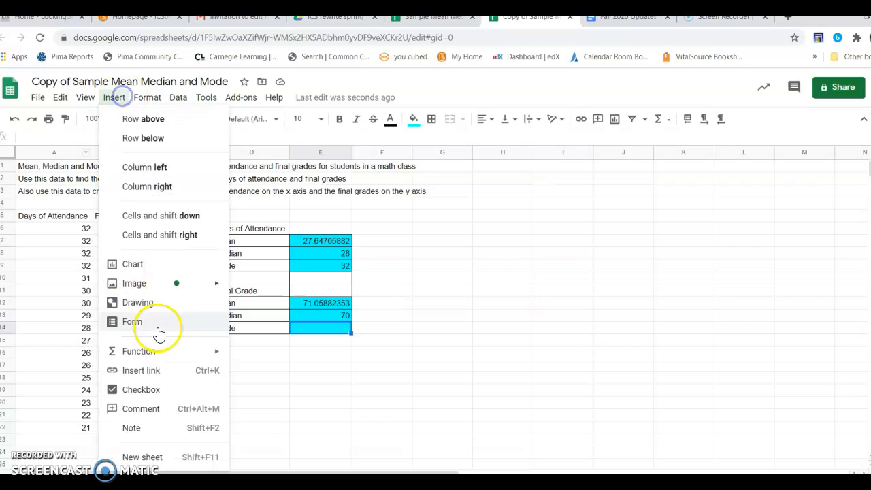
click(166, 351)
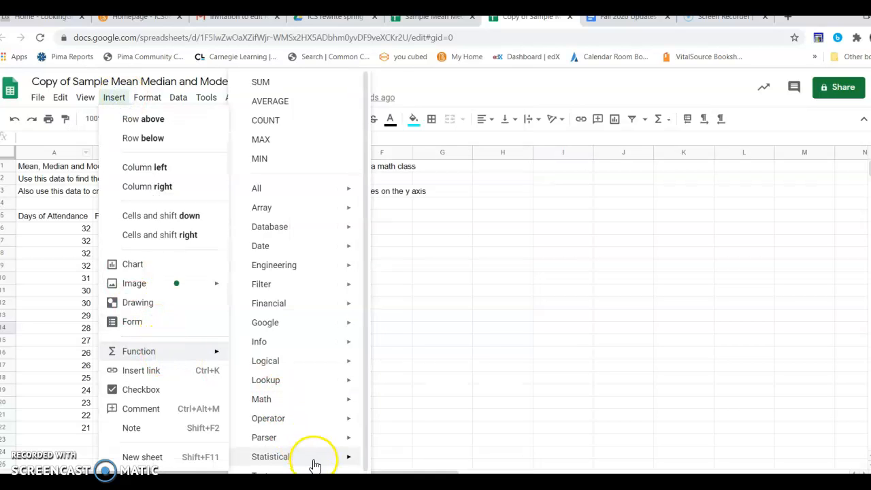
mouse_move(313, 460)
click(390, 373)
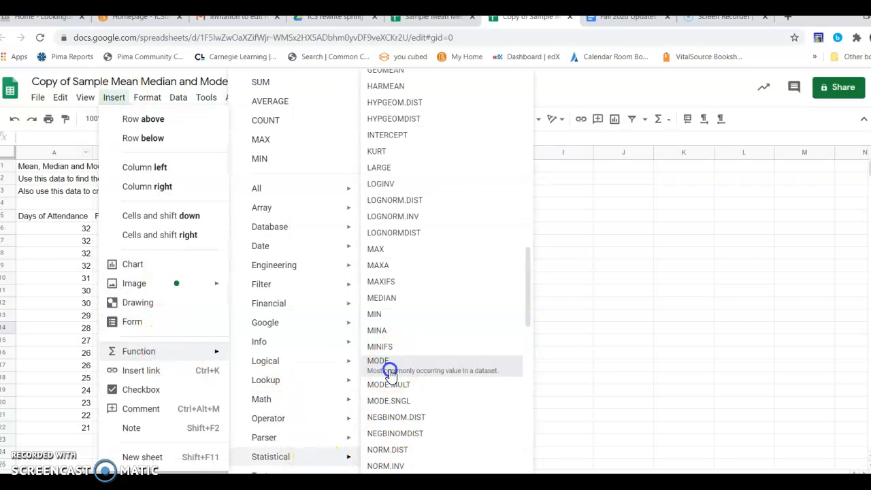
drag(137, 234, 145, 429)
key(Return)
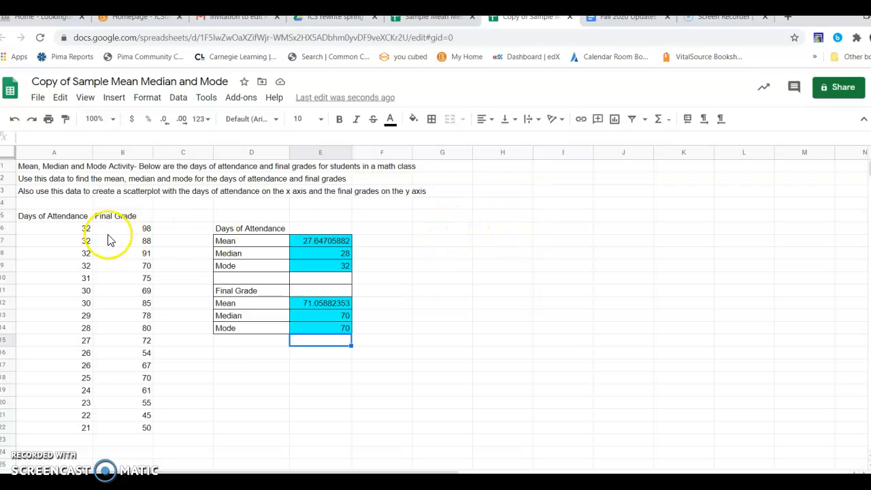
- Insert a chart from the attendance and grade data in A6:B22, then move and narrow it to sit beside the statistics table
drag(68, 230, 140, 428)
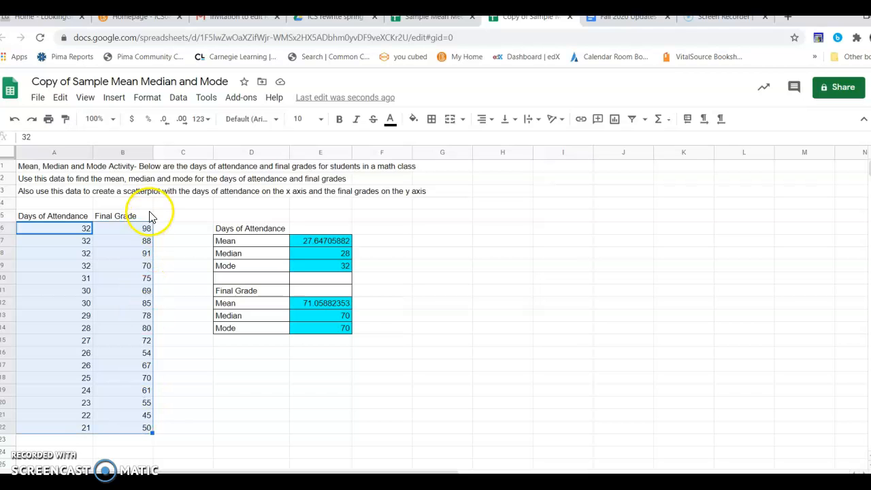
click(114, 99)
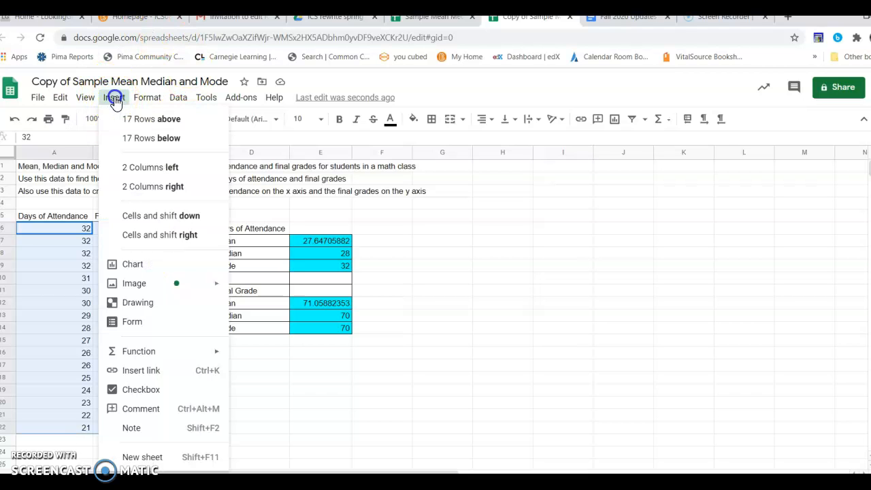
click(161, 267)
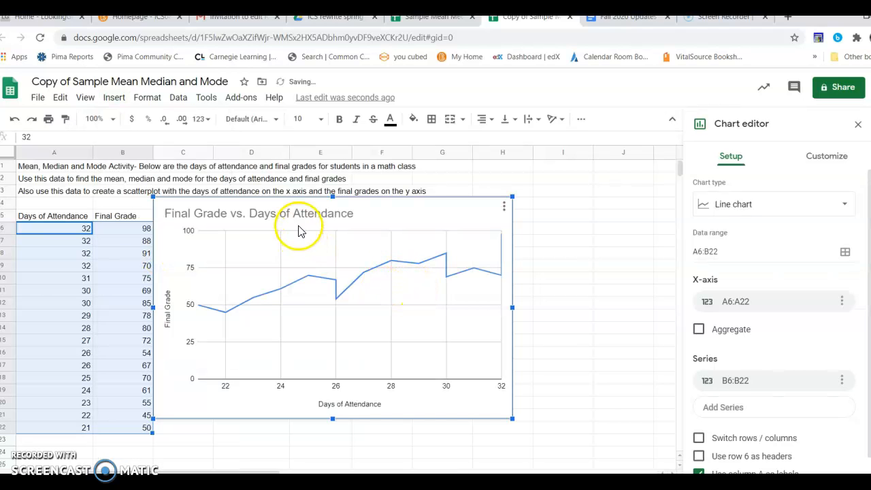
drag(289, 200, 436, 224)
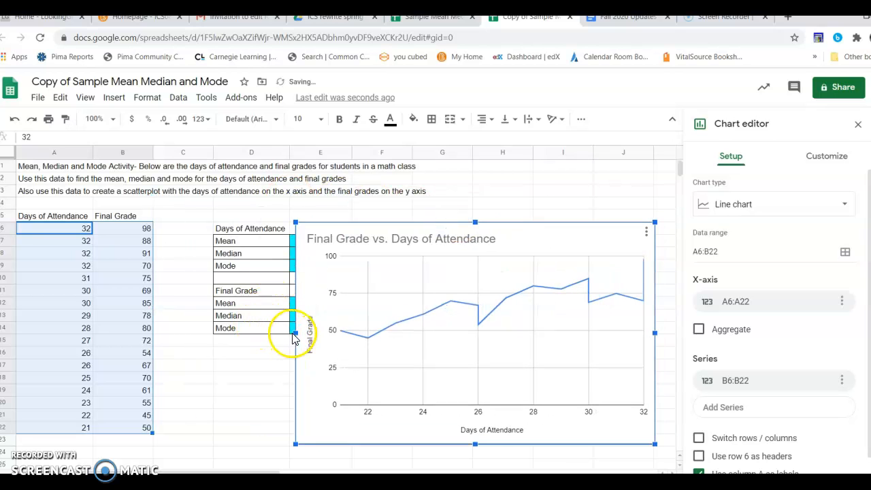
drag(292, 331, 364, 331)
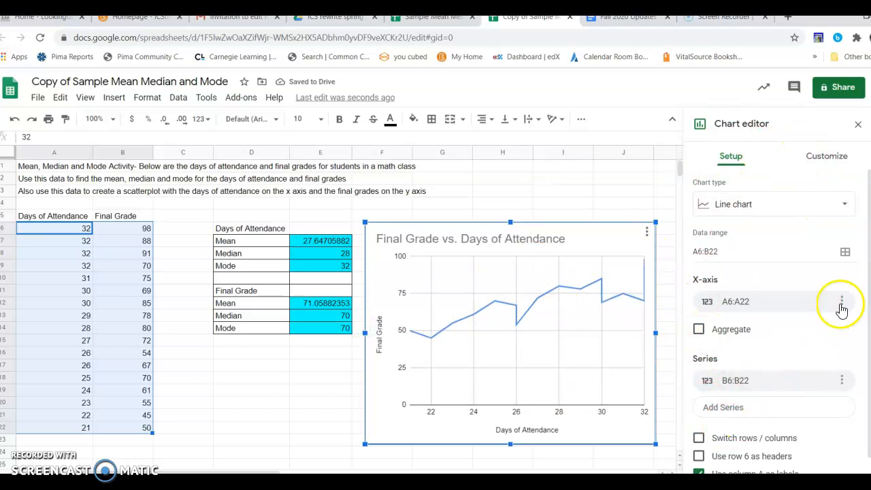
- Change the chart type of the Final Grade vs. Days of Attendance chart to Scatter chart
click(844, 206)
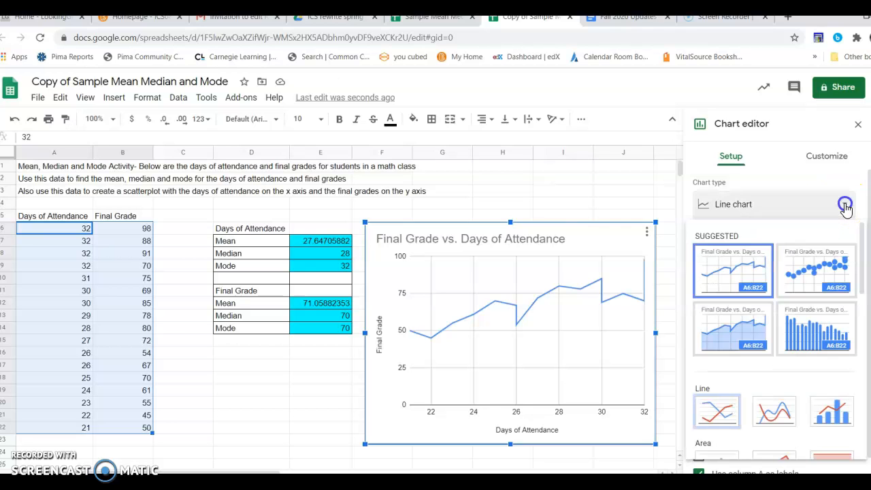
drag(862, 240, 862, 371)
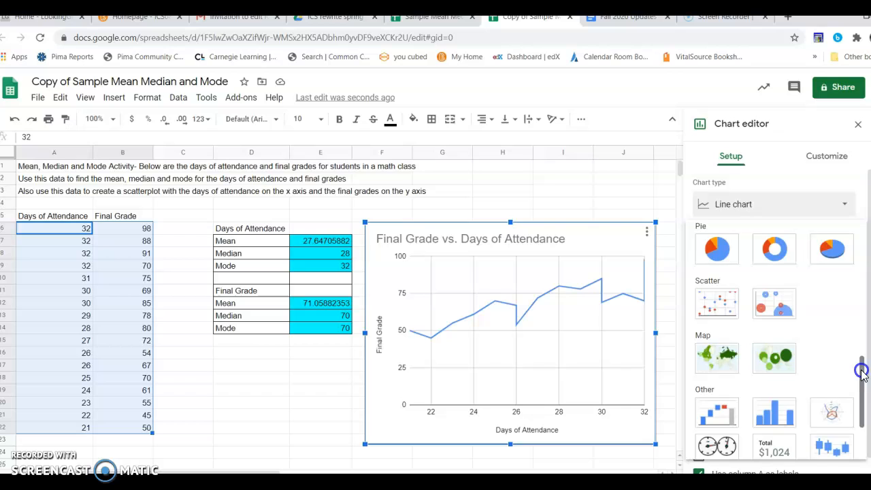
click(718, 303)
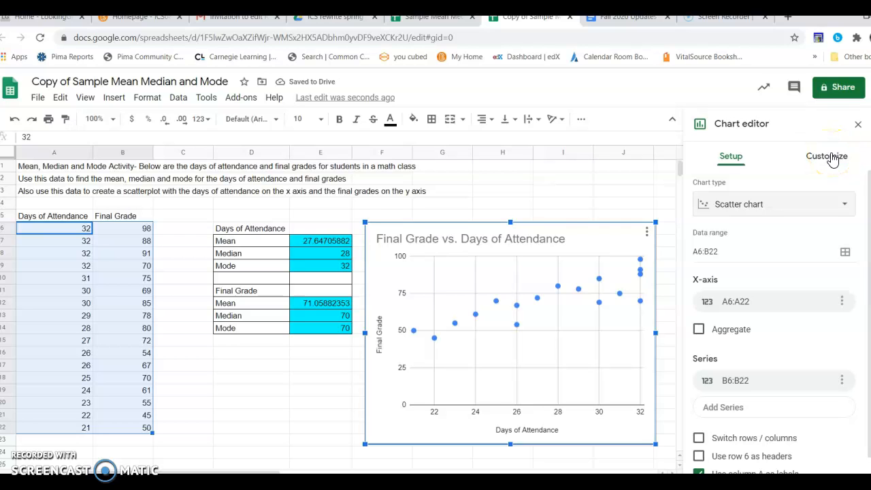
- Add a trendline to the scatter chart's data series and leave the chart editor
click(831, 157)
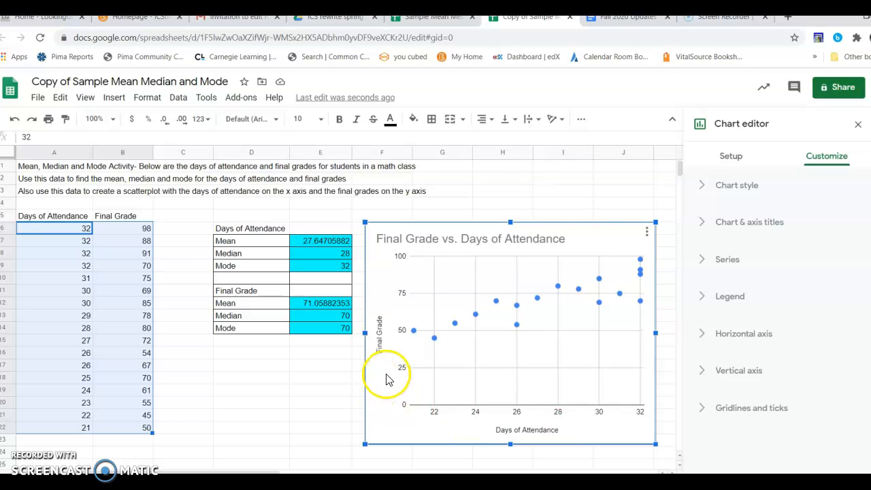
click(704, 220)
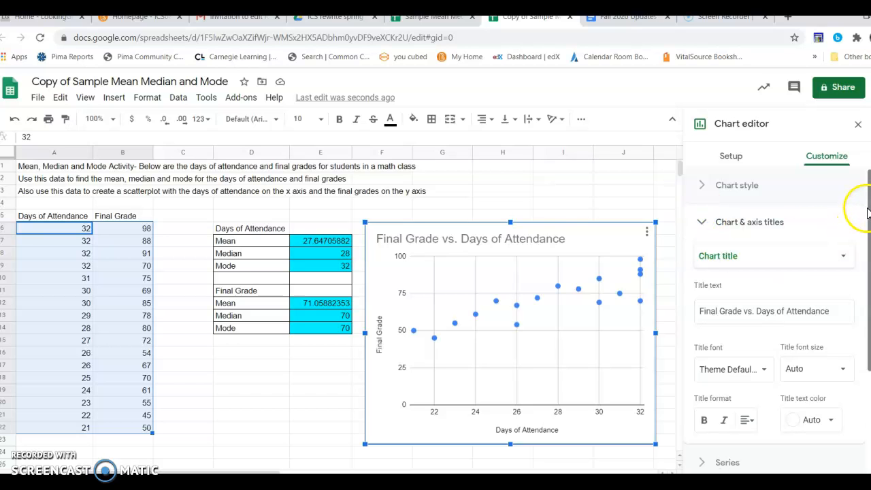
drag(867, 228, 865, 329)
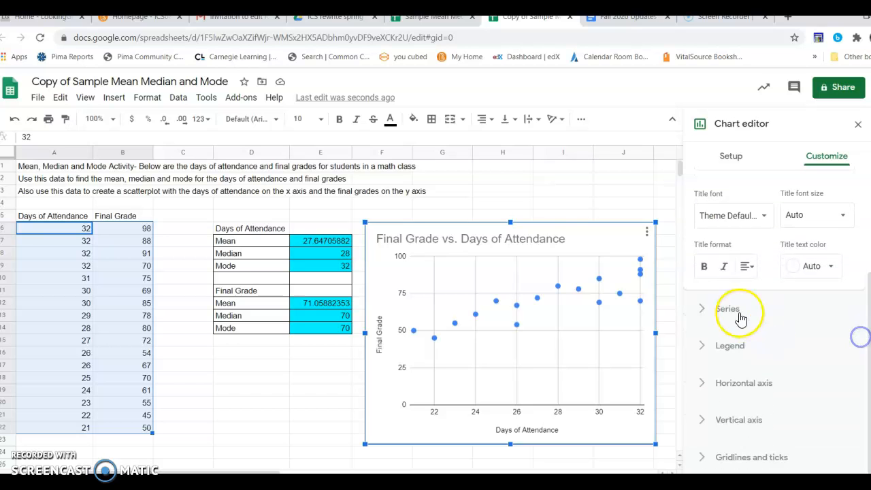
click(702, 310)
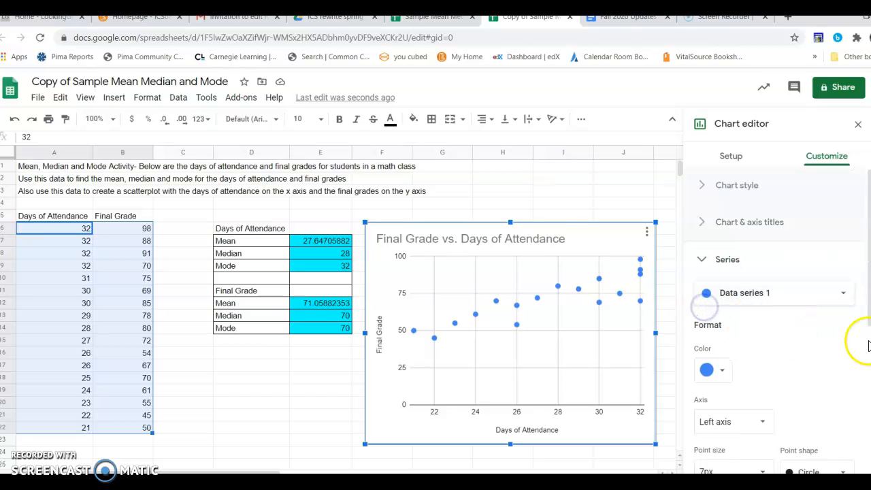
drag(865, 224, 866, 365)
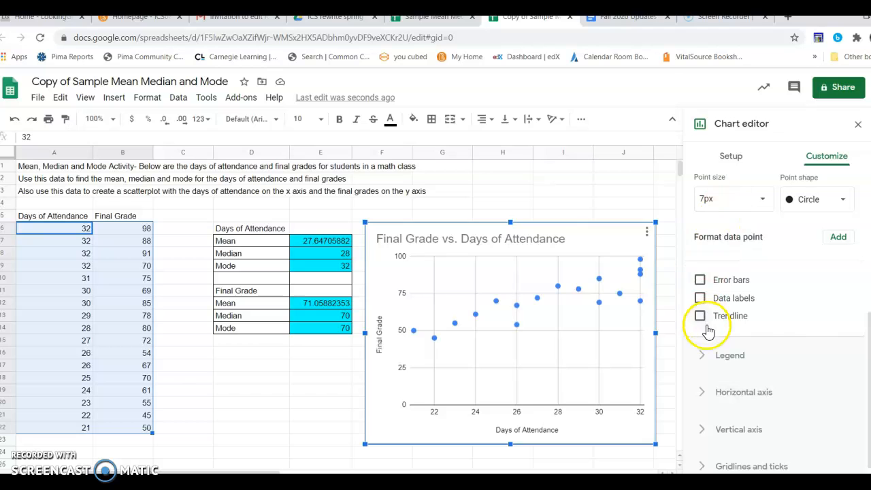
mouse_move(868, 368)
mouse_down()
mouse_move(868, 230)
mouse_move(867, 370)
mouse_up()
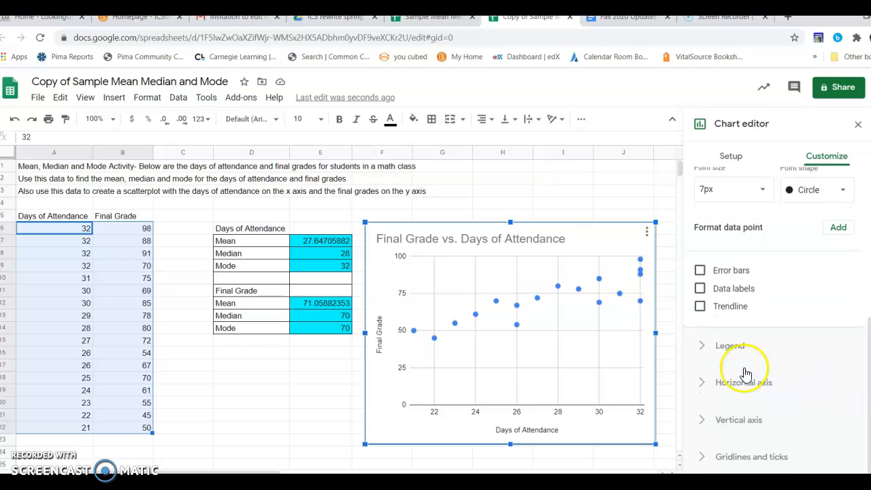
click(701, 306)
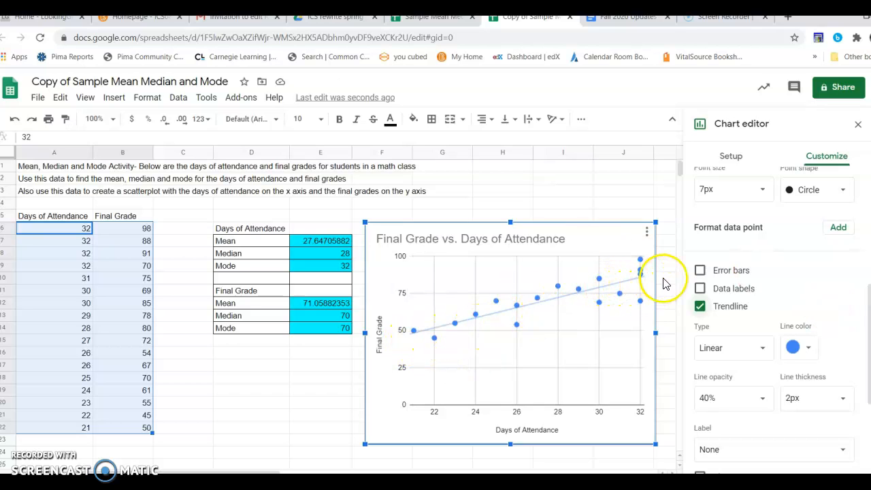
click(272, 396)
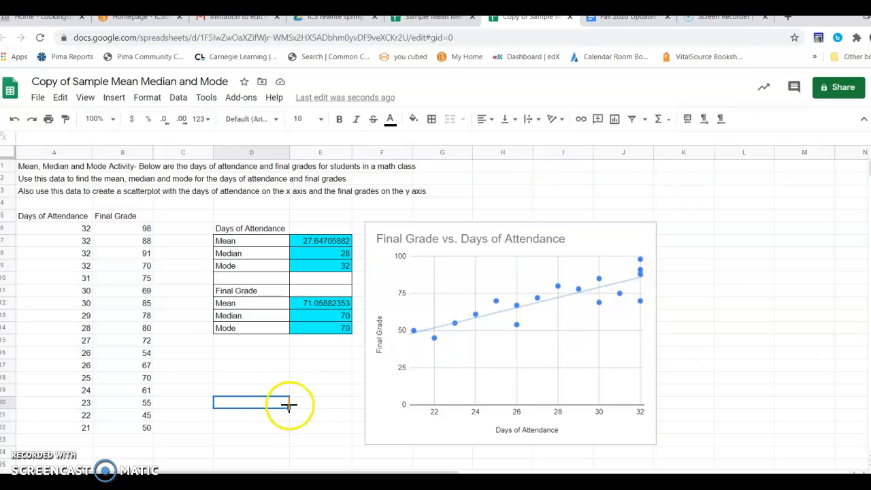